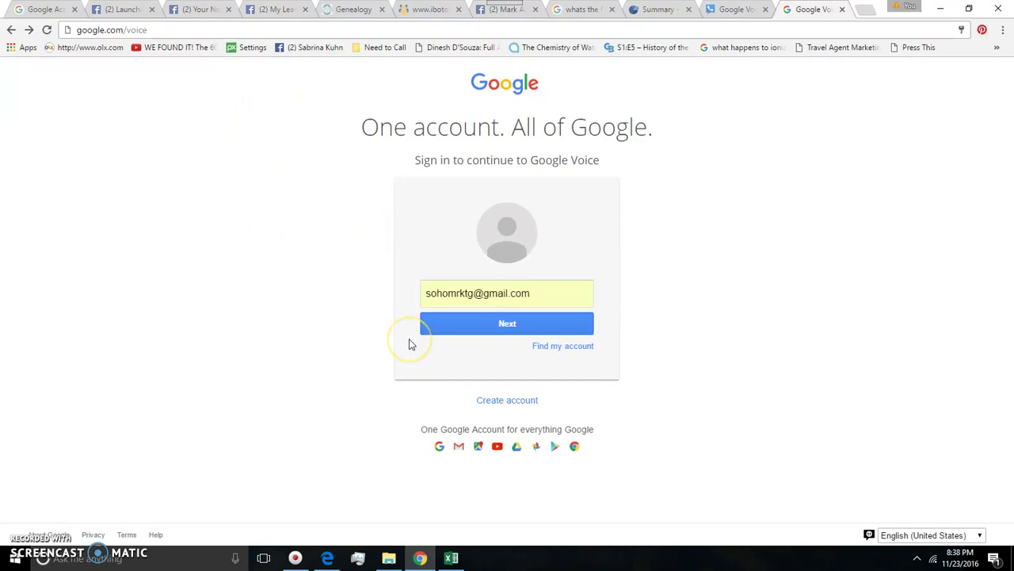
# Sign in with the account's e-mail and password, then skip the recovery-options prompt
pyautogui.click(497, 326)
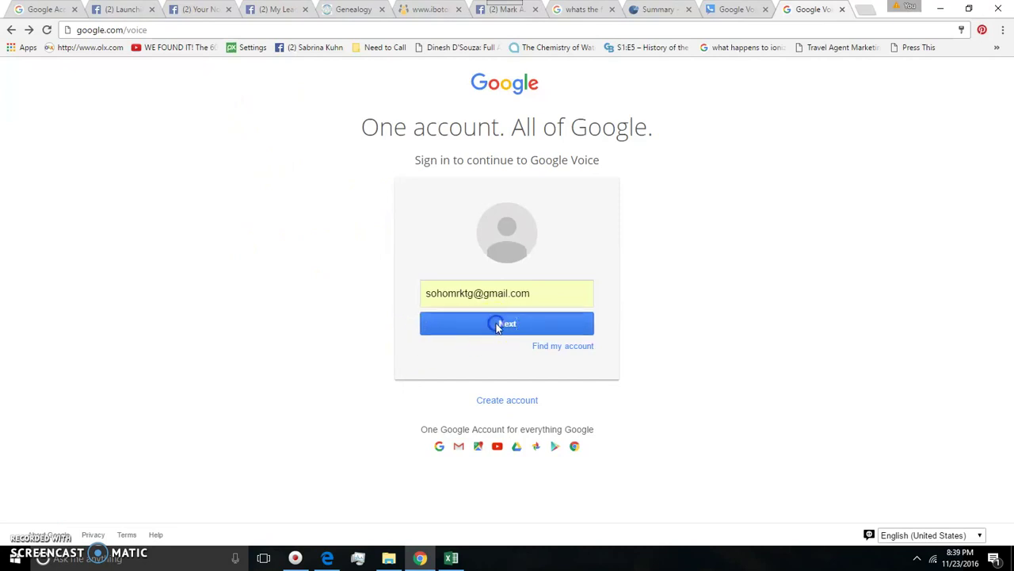
pyautogui.click(497, 355)
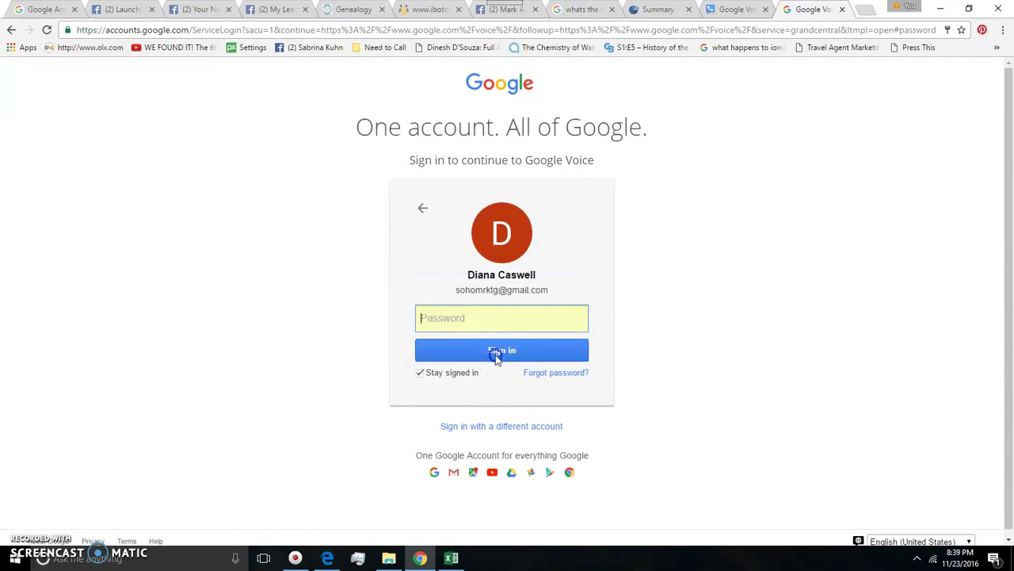
pyautogui.click(490, 319)
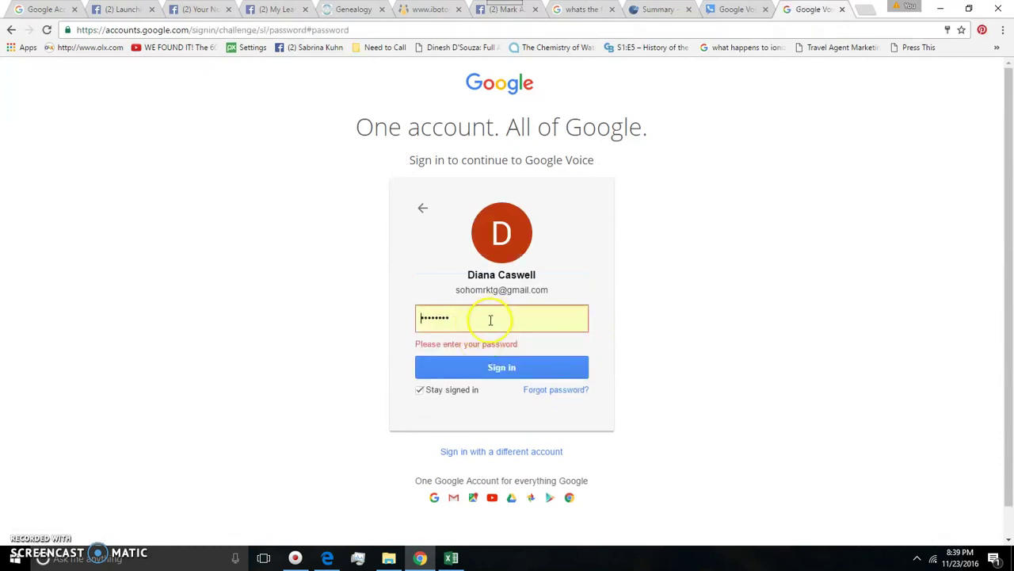
pyautogui.click(502, 378)
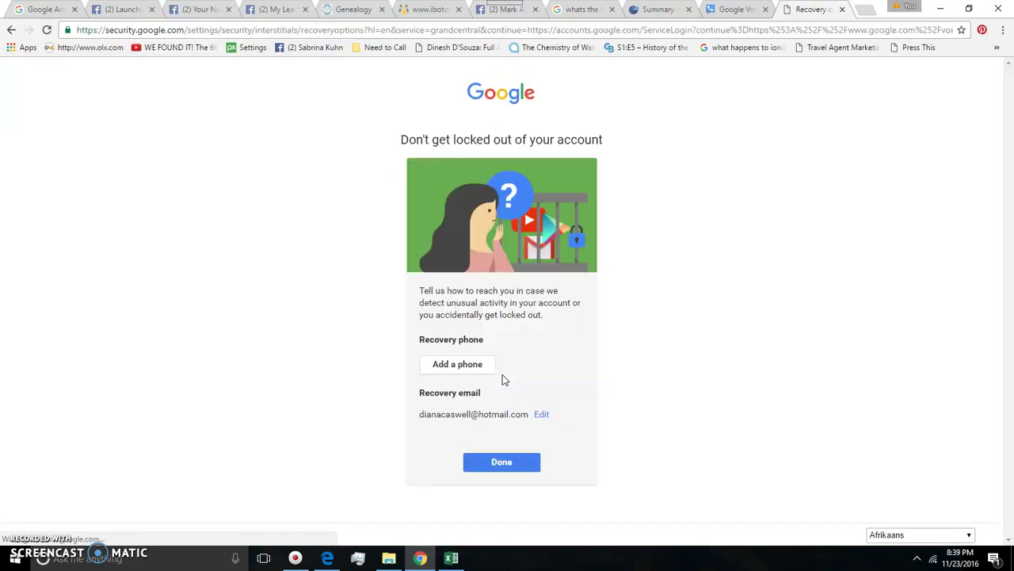
pyautogui.click(512, 463)
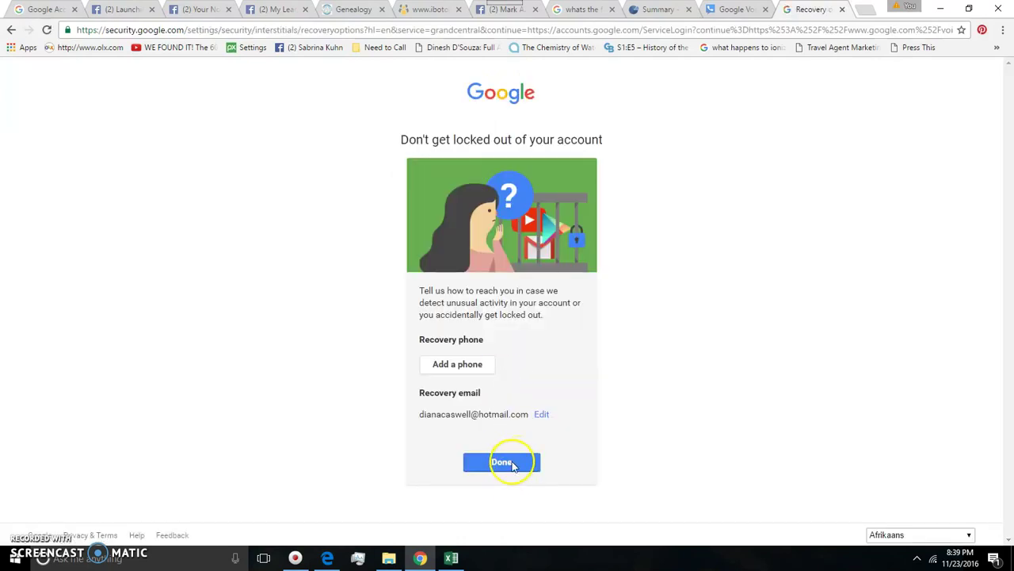
pyautogui.click(512, 464)
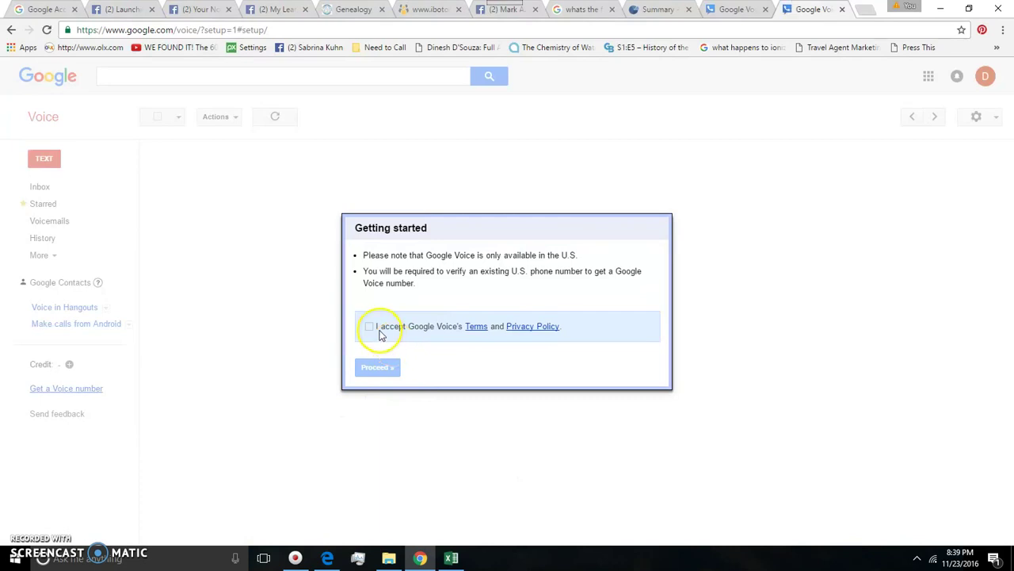
# Accept the Google Voice terms and privacy policy and choose to get a new number
pyautogui.click(370, 327)
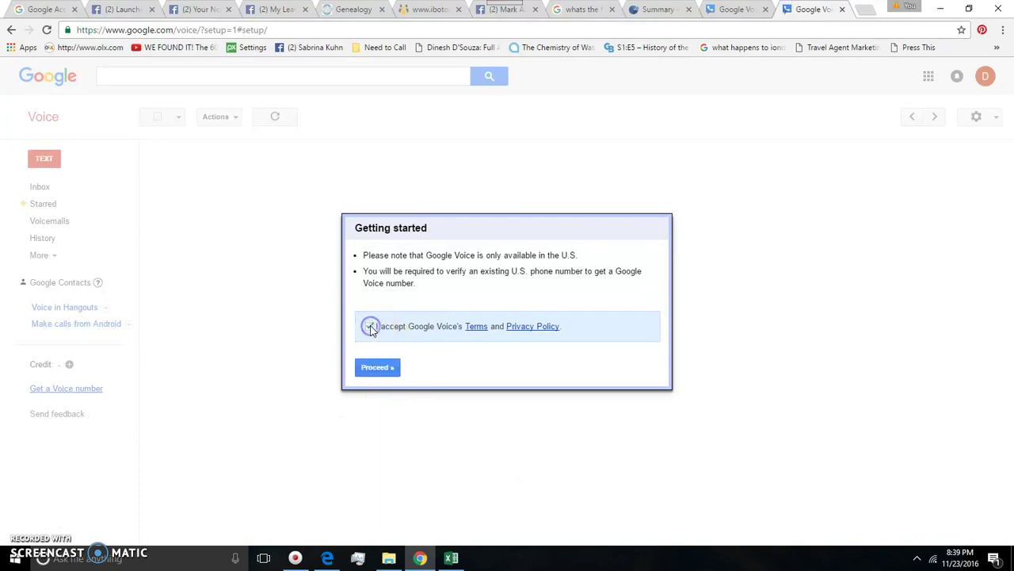
pyautogui.click(384, 369)
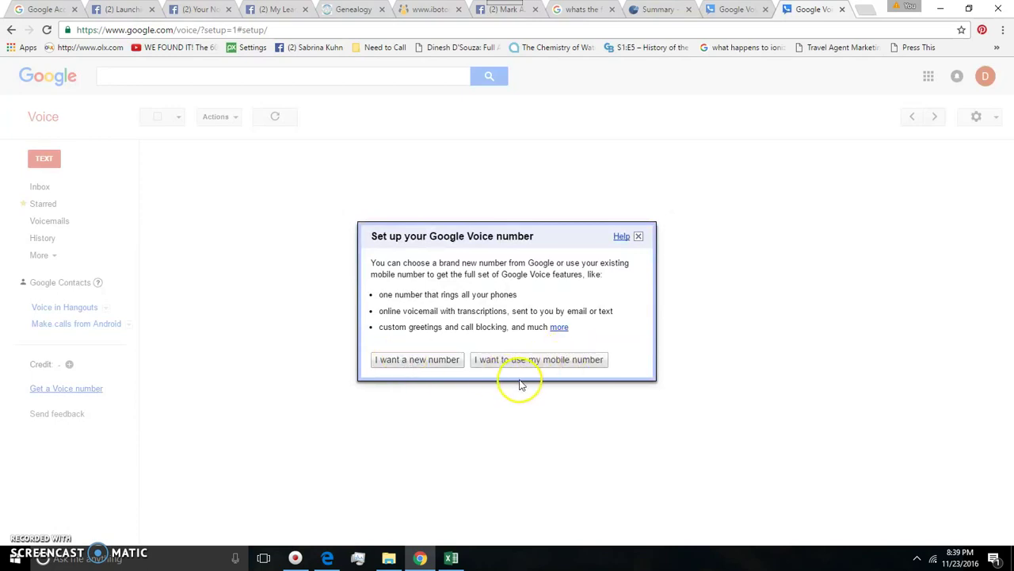
pyautogui.click(425, 370)
pyautogui.click(419, 364)
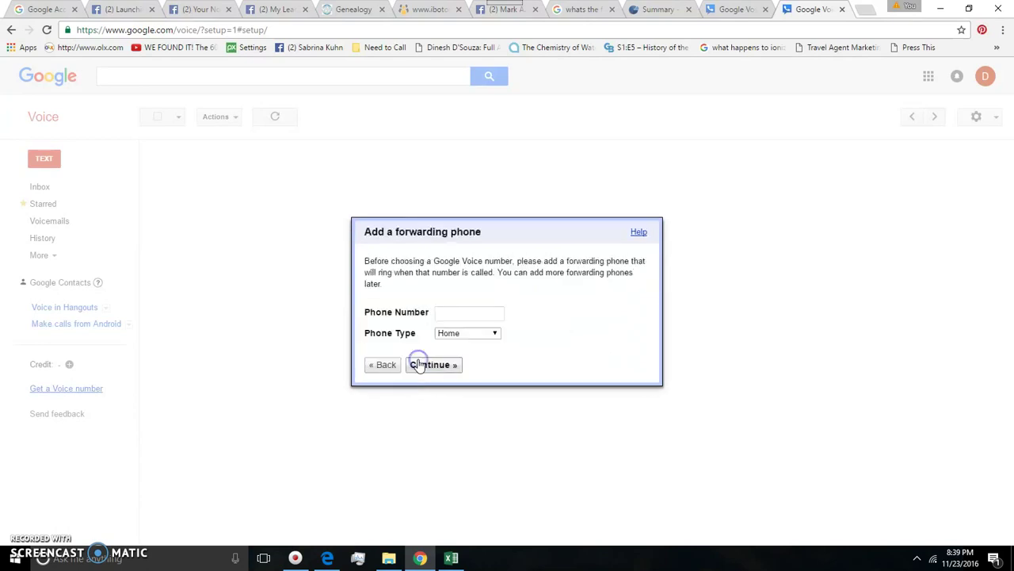
# Paste in the home forwarding phone number and verify it with a call from Google
pyautogui.click(465, 313)
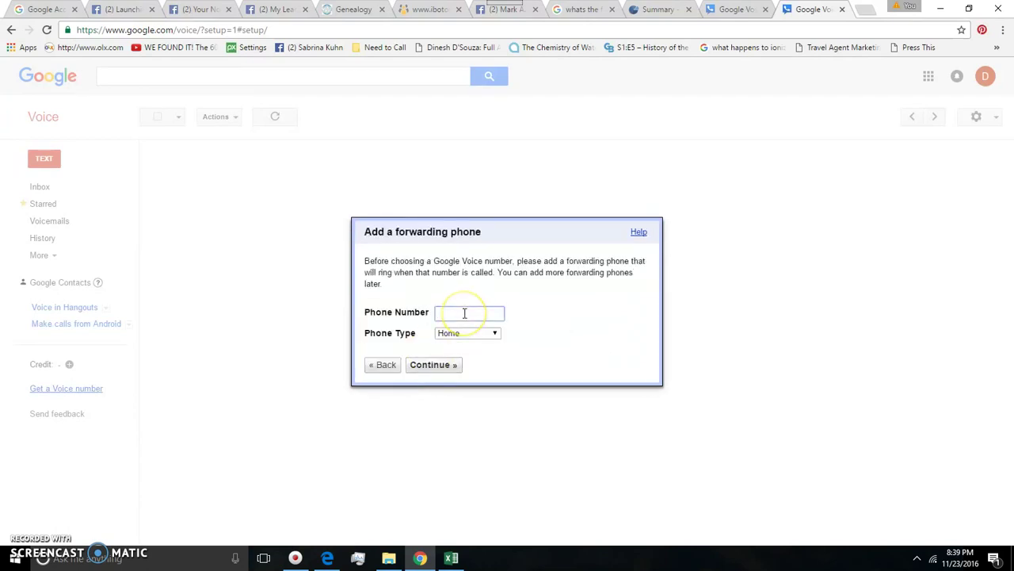
pyautogui.hotkey('ctrl', 'v')
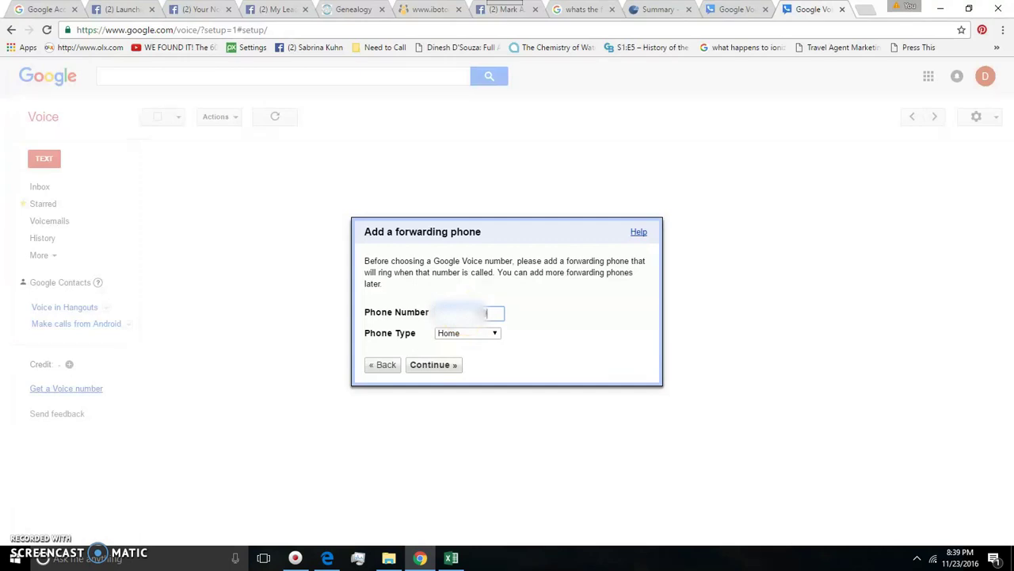
pyautogui.click(442, 364)
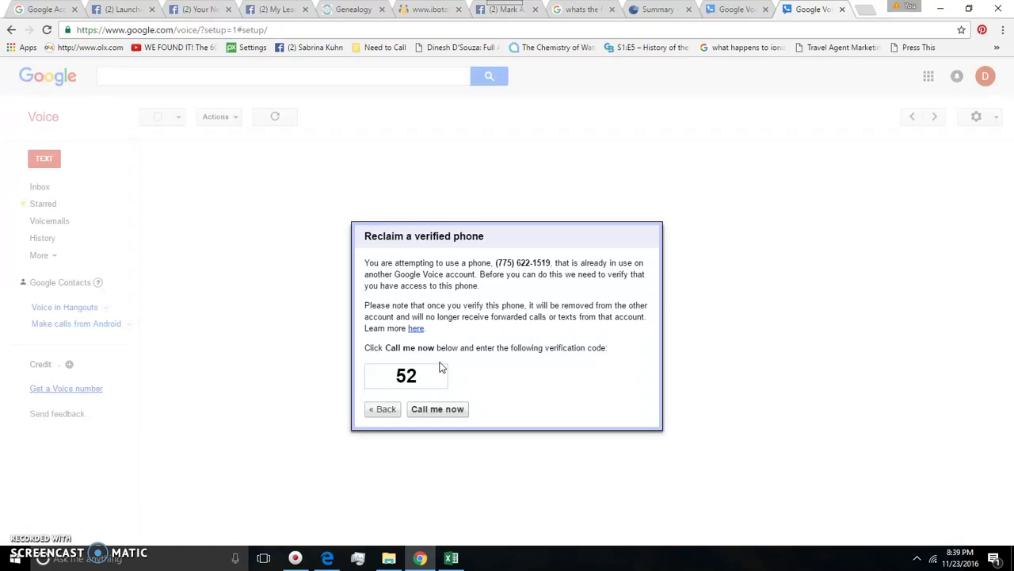
pyautogui.click(448, 411)
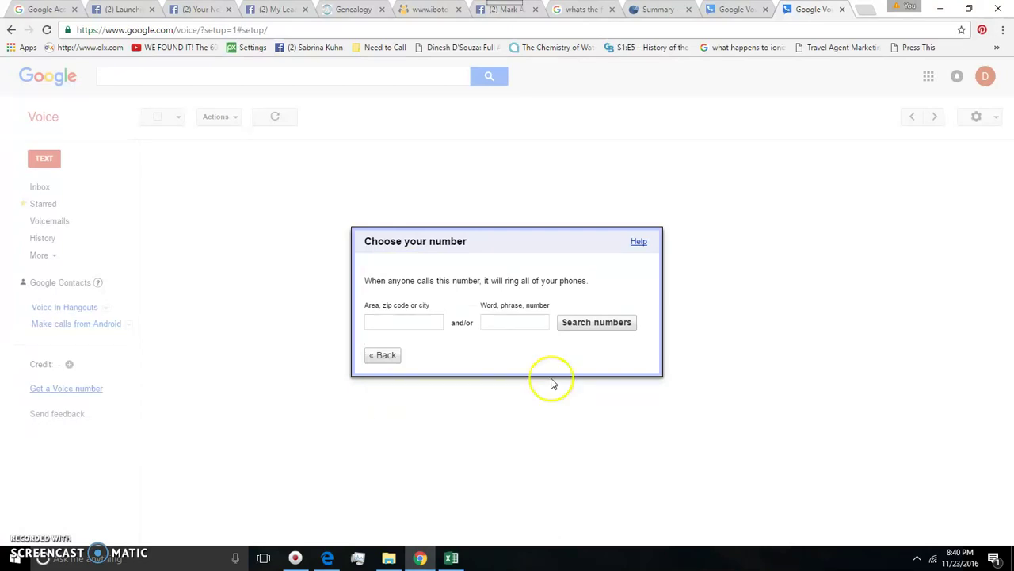
# Search for available numbers near zip code 89502
pyautogui.click(415, 323)
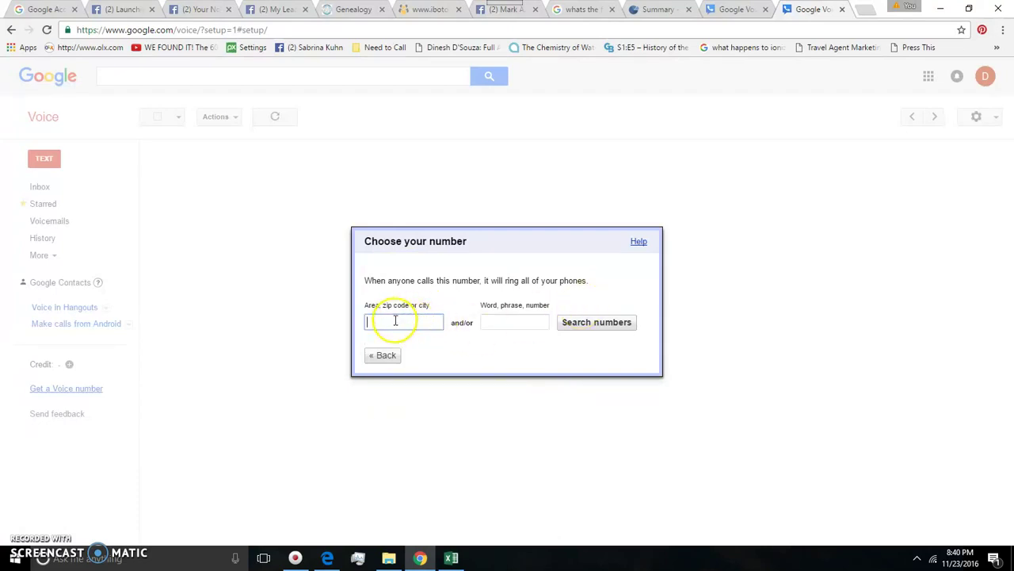
pyautogui.write('89502')
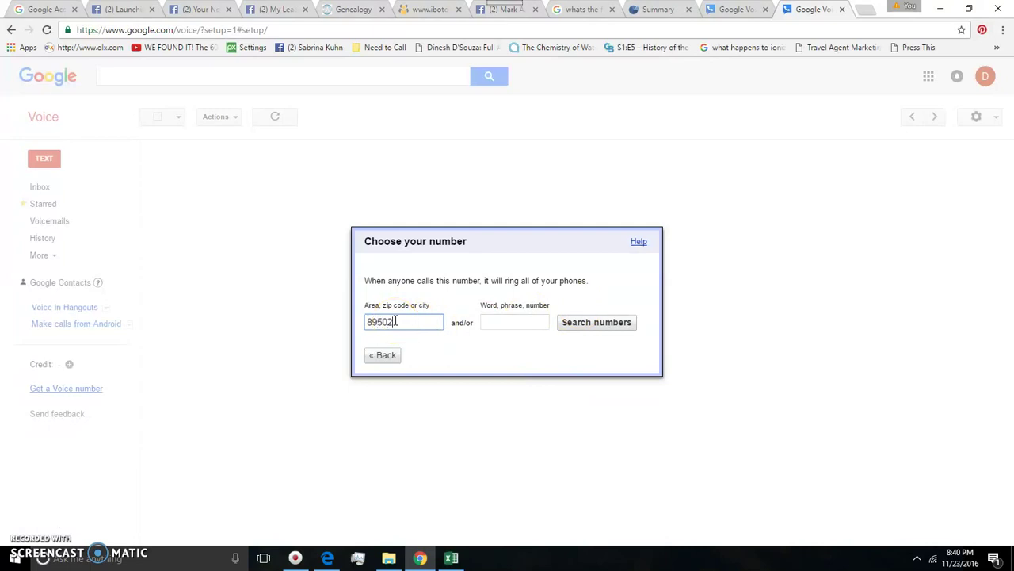
pyautogui.click(614, 325)
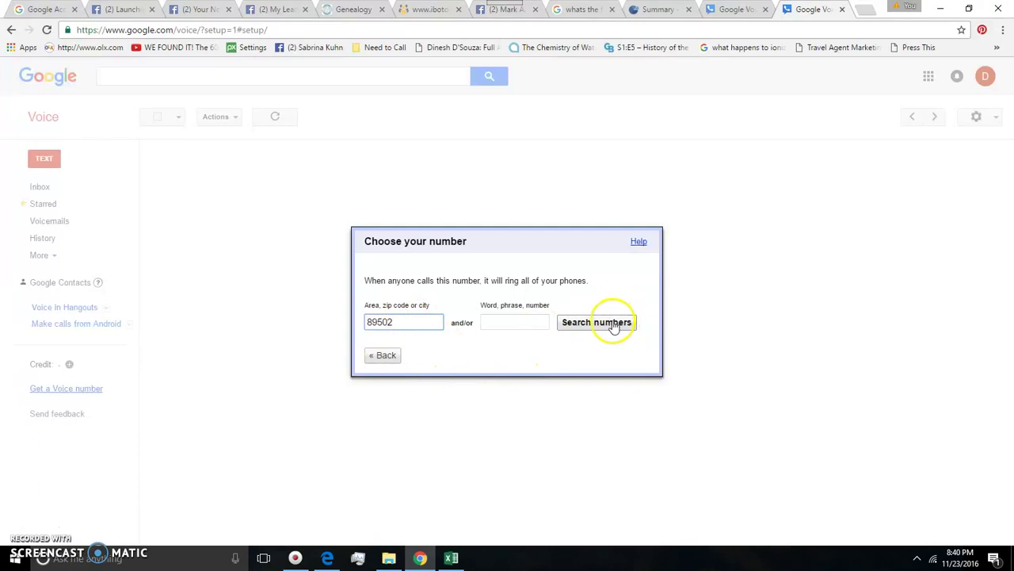
pyautogui.click(613, 325)
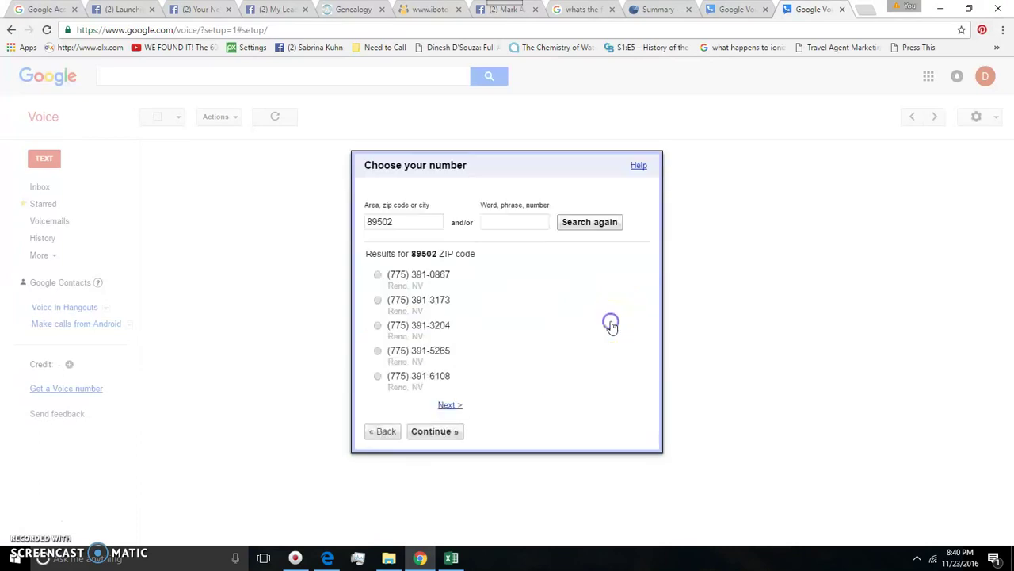
pyautogui.click(529, 331)
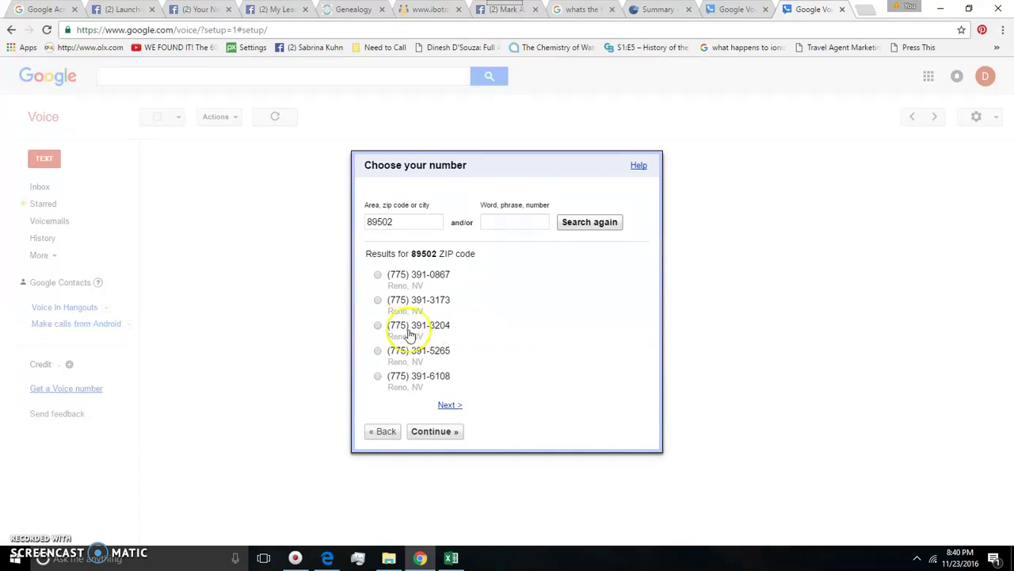
# Pick a Reno, NV number from the results and claim it as the Voice number
pyautogui.click(378, 325)
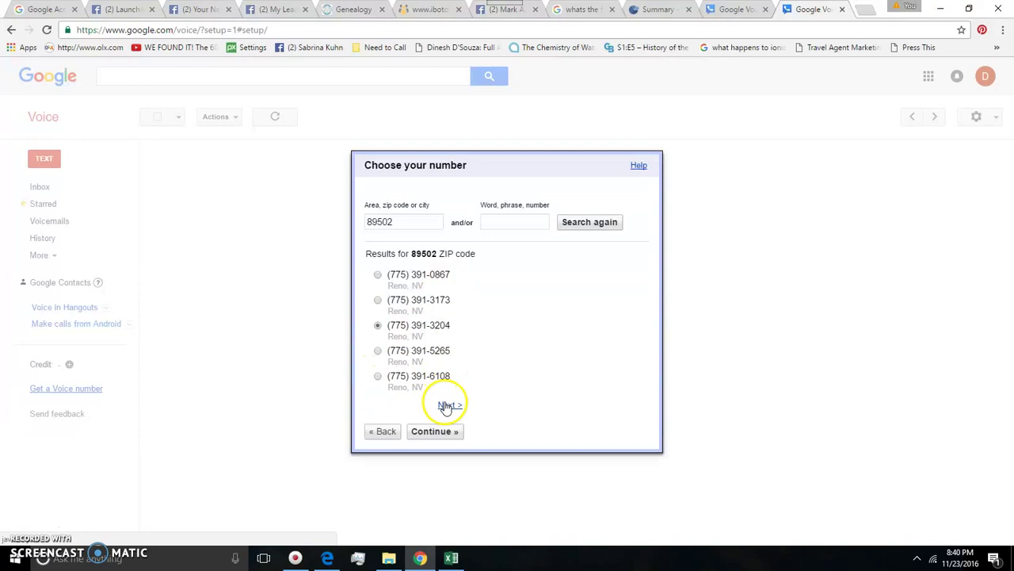
pyautogui.click(447, 404)
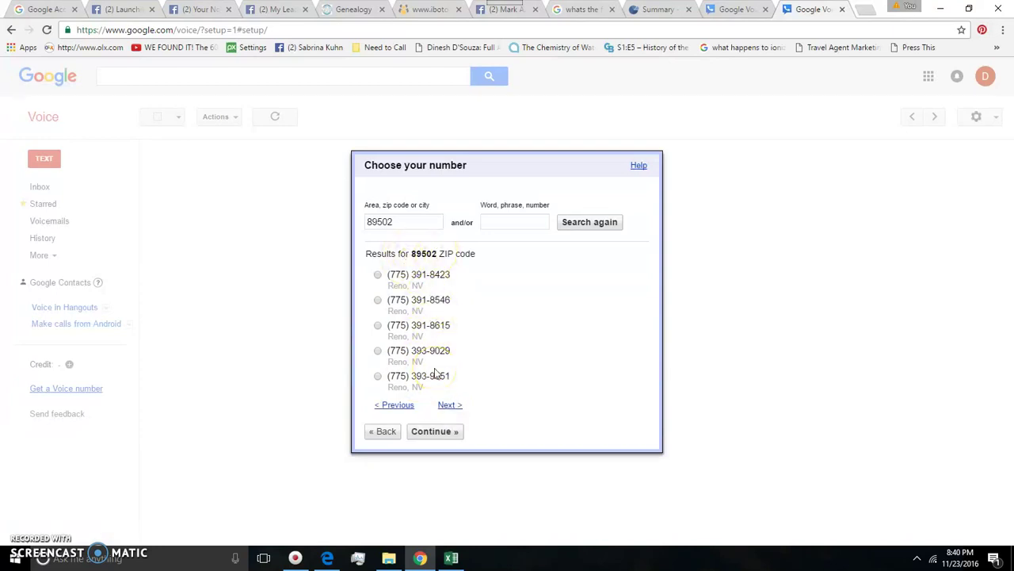
pyautogui.click(378, 351)
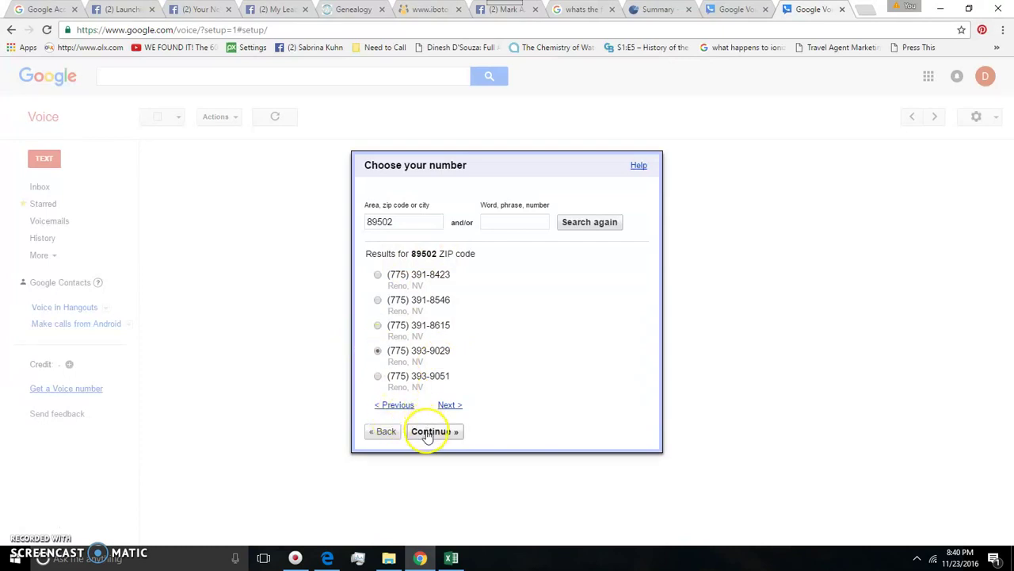
pyautogui.click(428, 434)
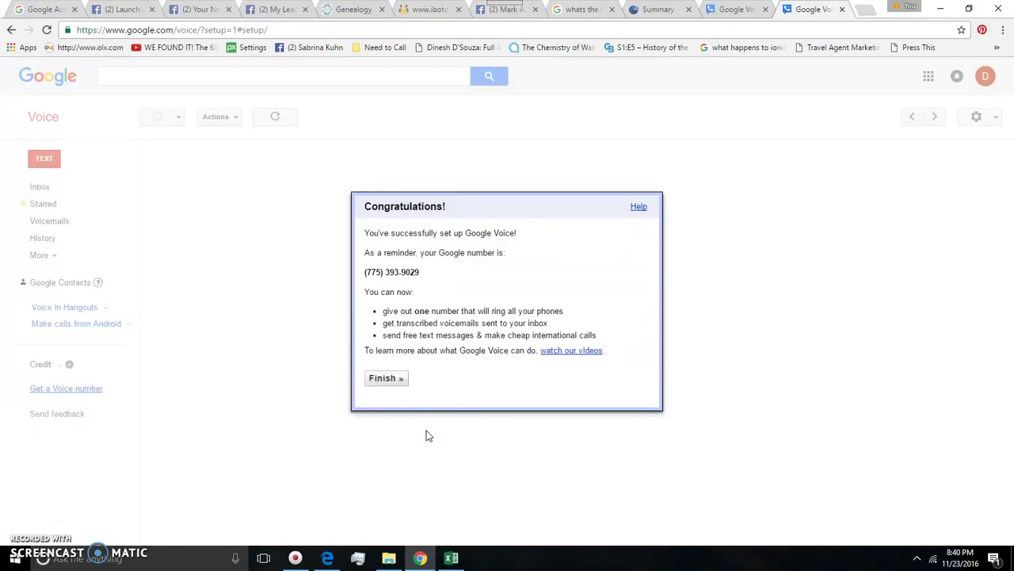
# Finish setup and open Settings at the Voicemail & Text tab
pyautogui.click(392, 378)
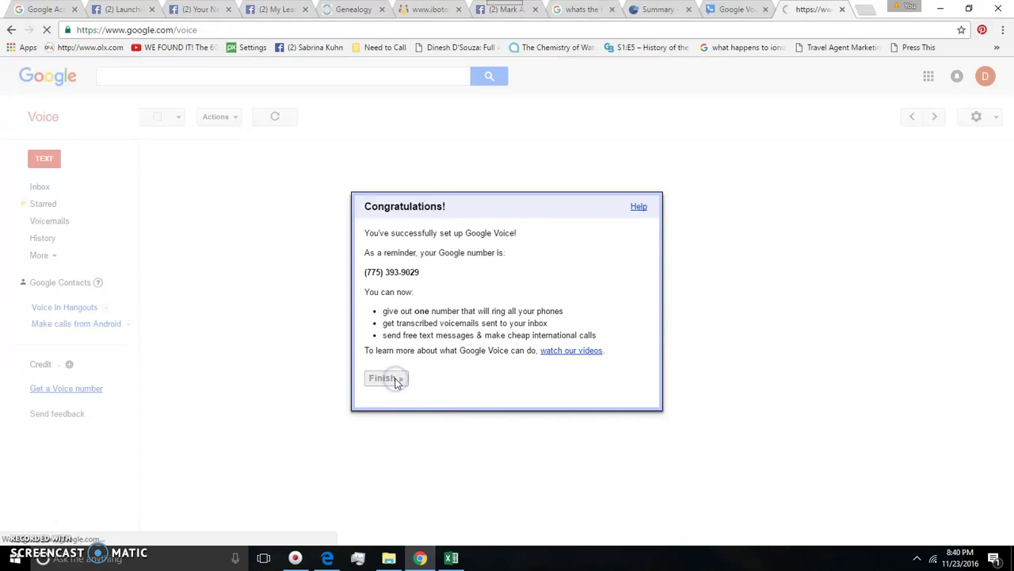
pyautogui.click(885, 234)
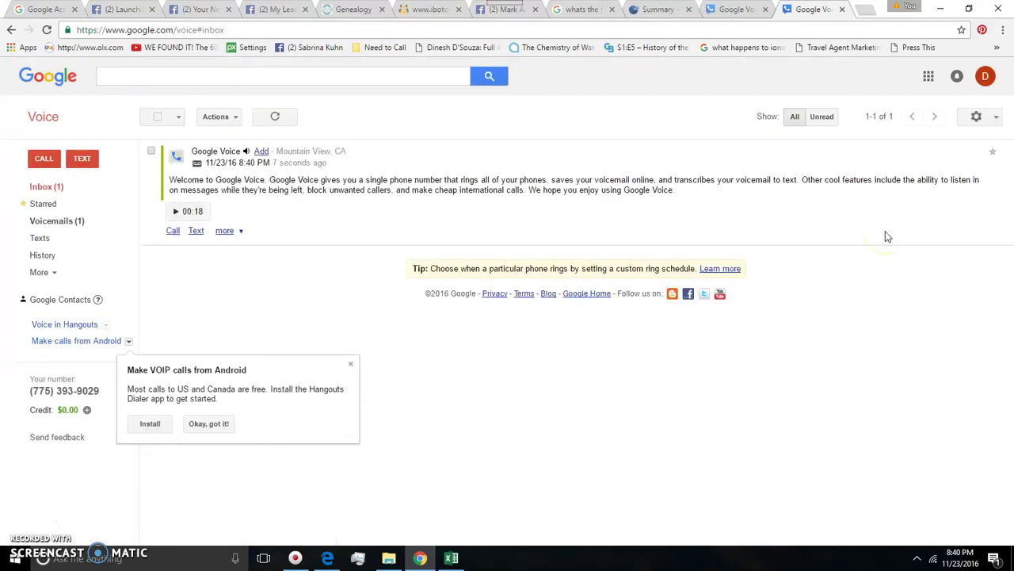
pyautogui.click(986, 117)
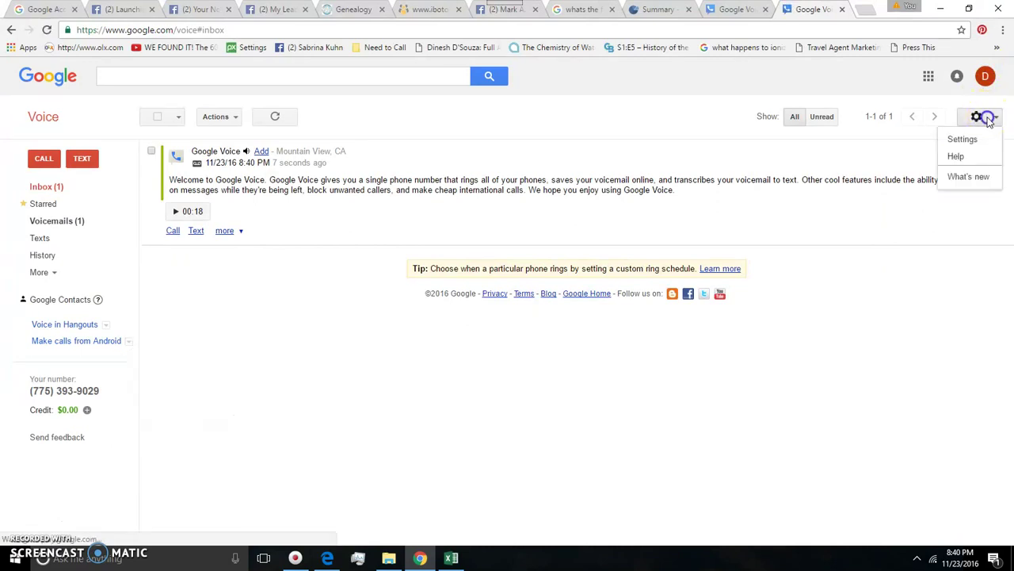
pyautogui.click(974, 139)
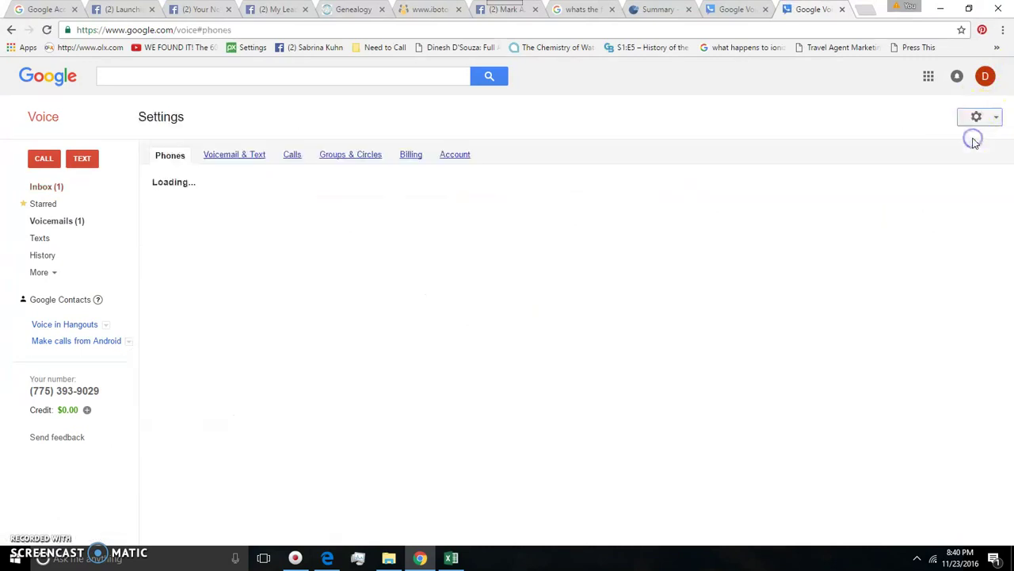
pyautogui.click(238, 157)
pyautogui.click(306, 195)
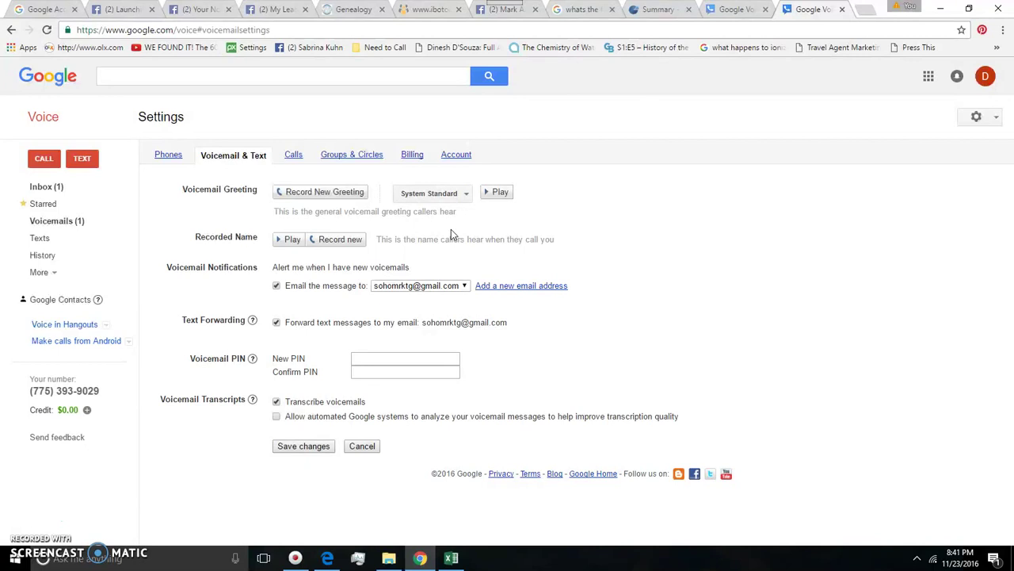
# Go back to the Inbox from the left sidebar
pyautogui.click(46, 187)
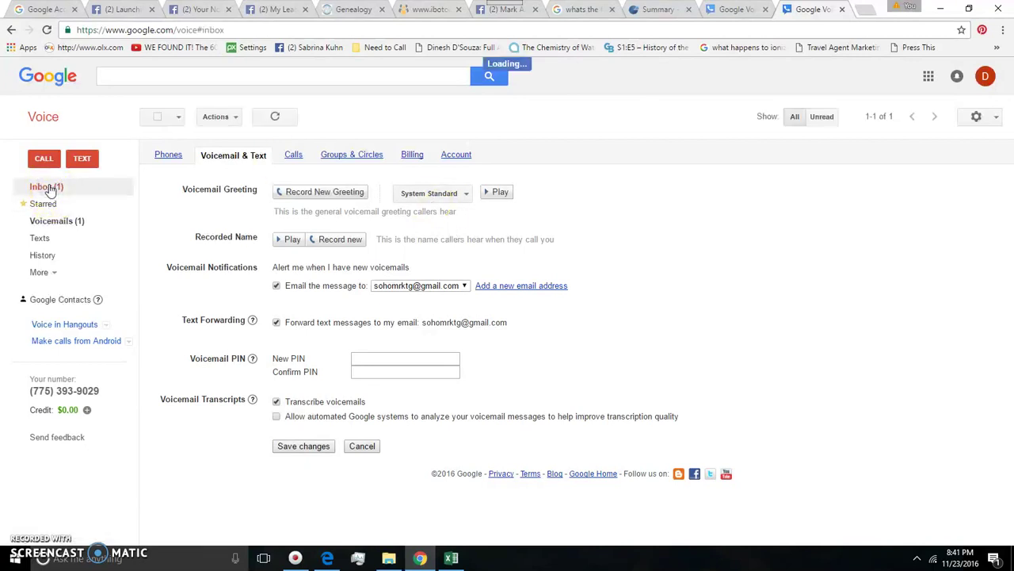